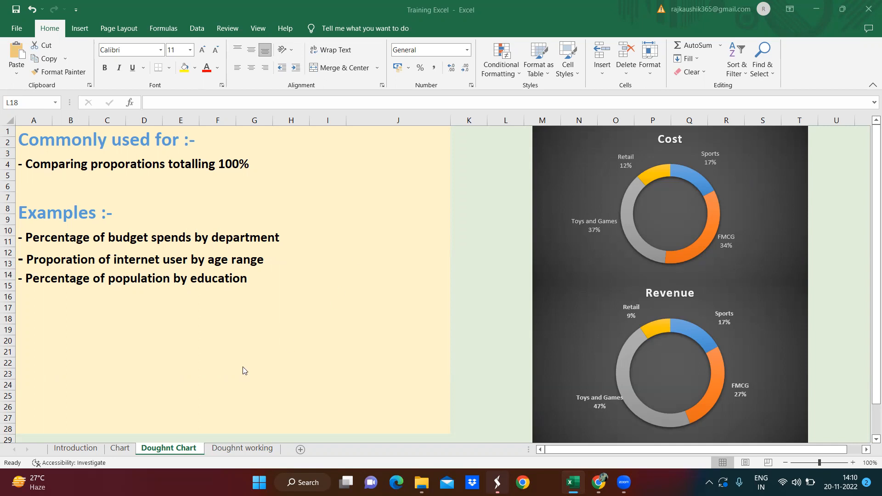
Open the Doughnt working sheet and select the Category header of its data table.
{"action": "left_click", "coordinate": [233, 448]}
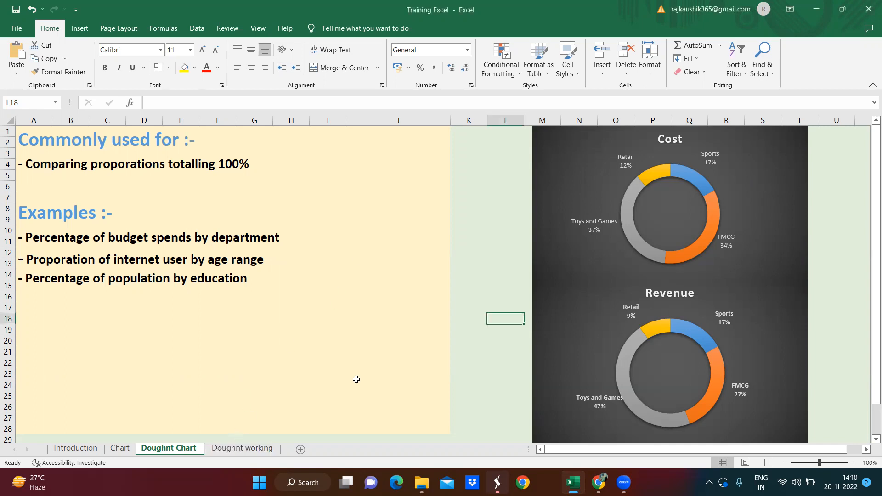
{"action": "left_click", "coordinate": [225, 449]}
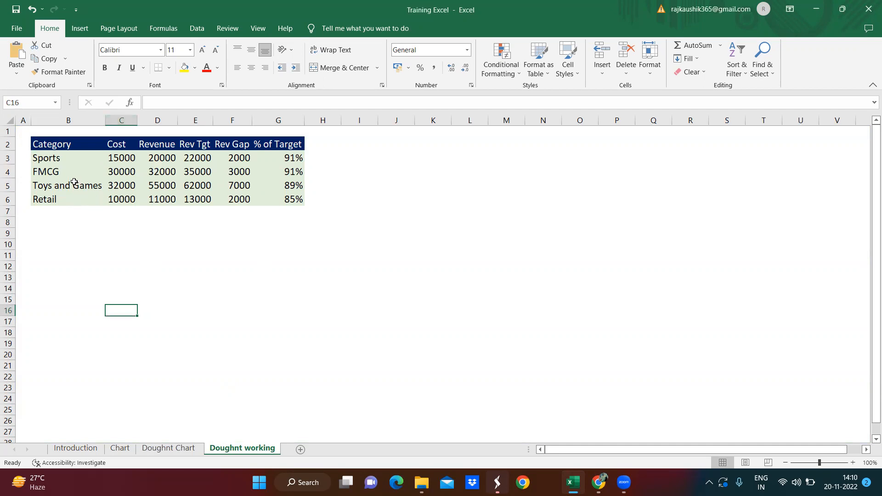
{"action": "left_click", "coordinate": [57, 145]}
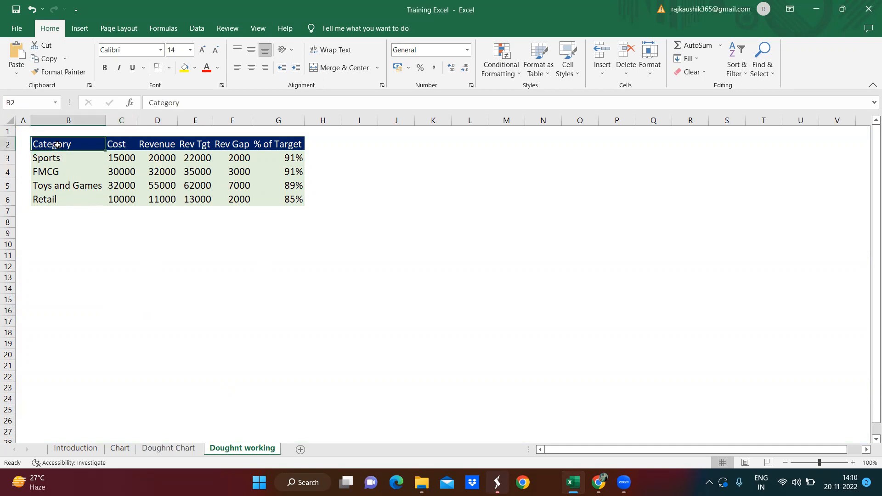
{"action": "key", "text": "Up"}
{"action": "key", "text": "Down"}
{"action": "key", "text": "Down"}
{"action": "key", "text": "Down"}
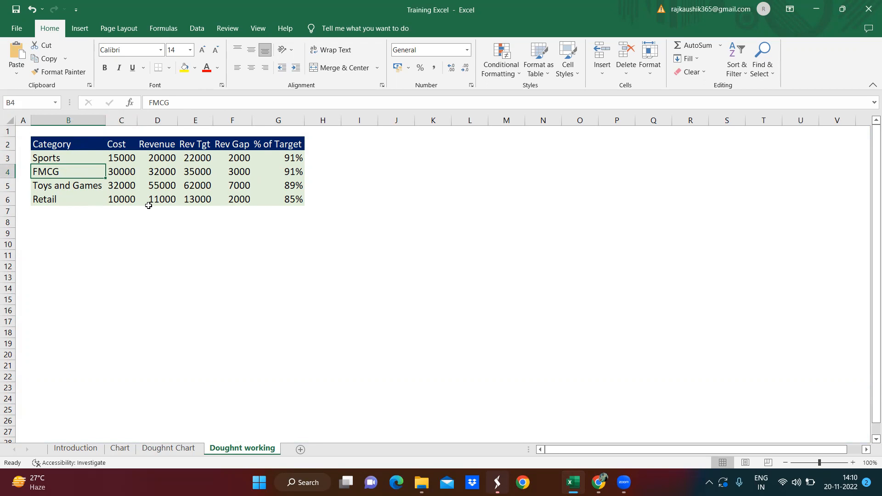
{"action": "key", "text": "Up"}
{"action": "key", "text": "Up"}
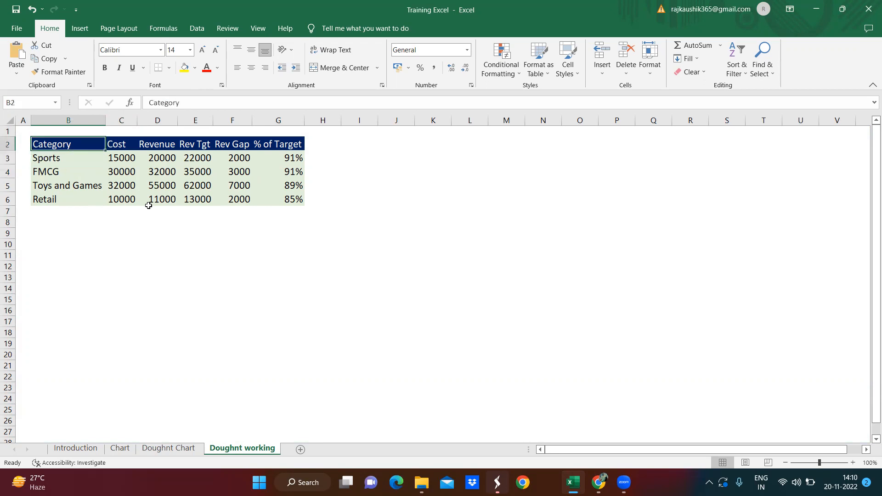
{"action": "key", "text": "shift+Right"}
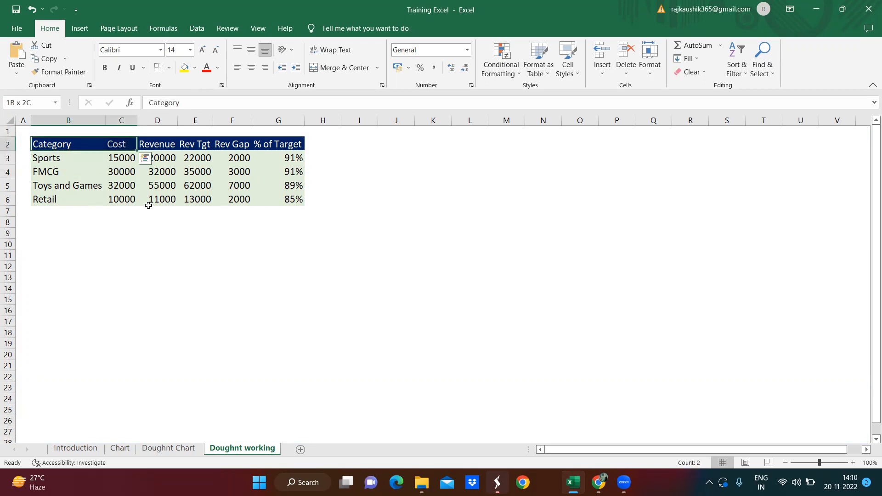
{"action": "key", "text": "shift+Left"}
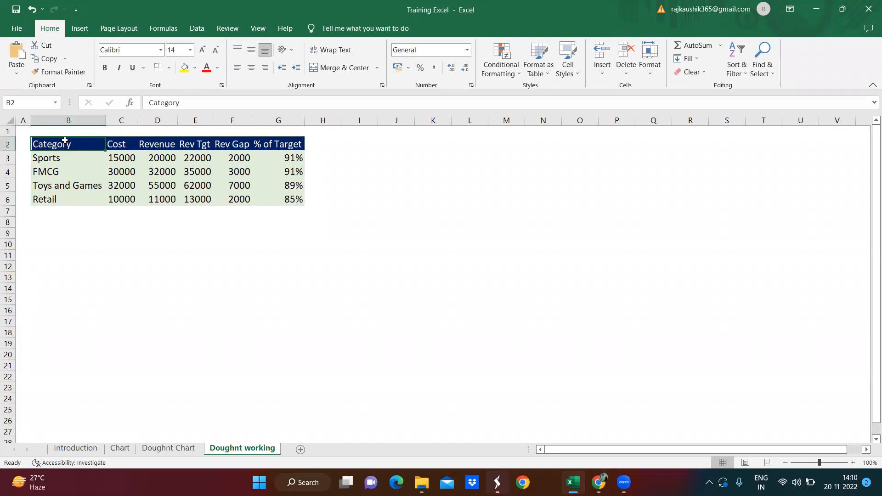
Insert a doughnut chart from the Category and Cost data in B2:C6 and place it just below the table.
{"action": "left_click_drag", "start_coordinate": [81, 144], "coordinate": [120, 199]}
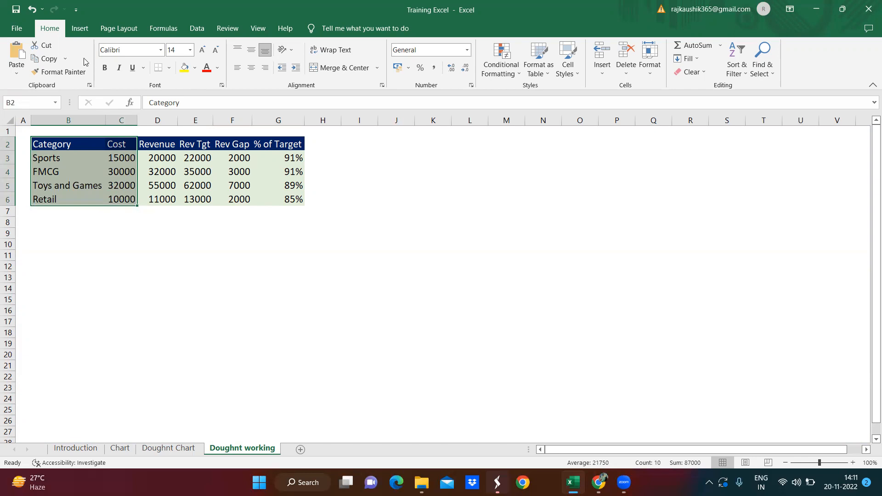
{"action": "left_click", "coordinate": [81, 33]}
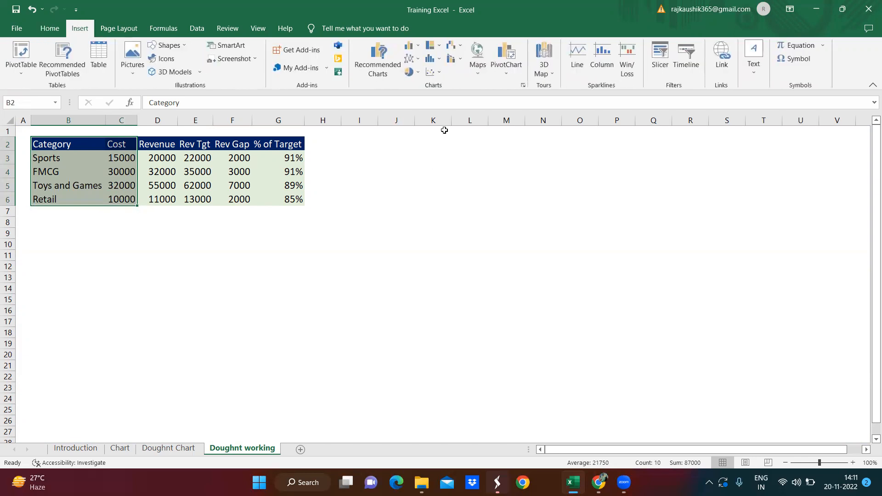
{"action": "left_click", "coordinate": [418, 72]}
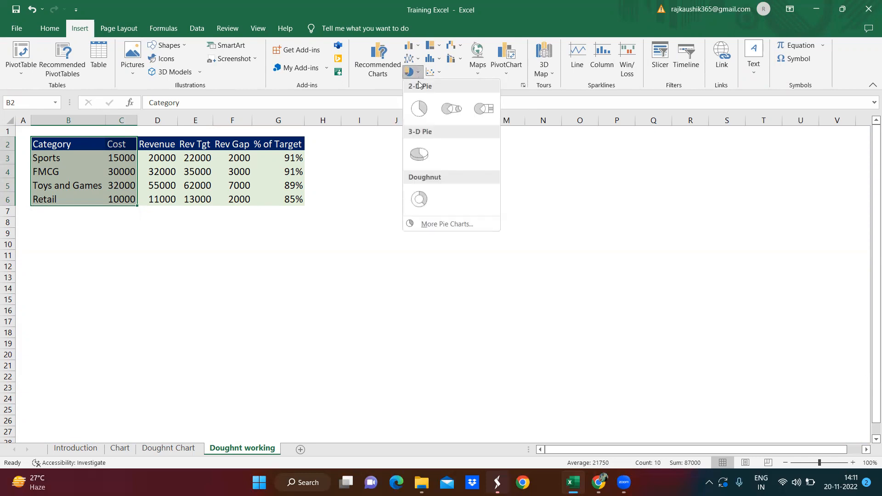
{"action": "left_click", "coordinate": [419, 199]}
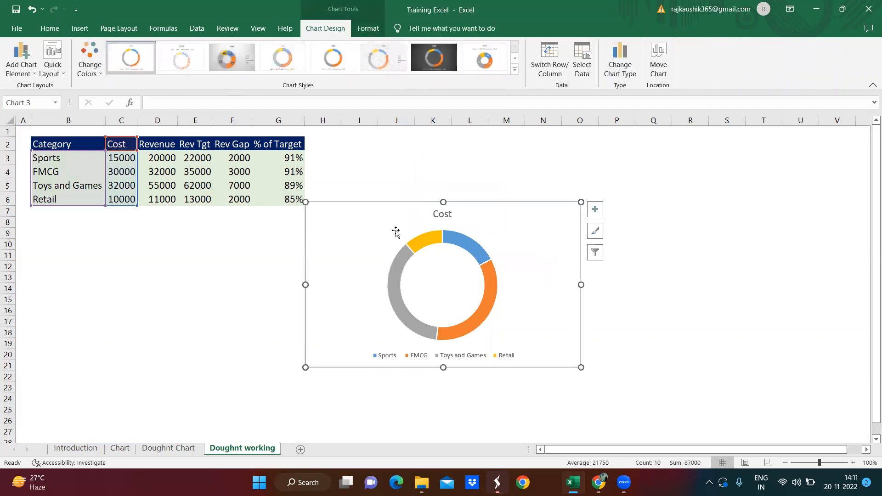
{"action": "left_click_drag", "start_coordinate": [359, 231], "coordinate": [113, 254]}
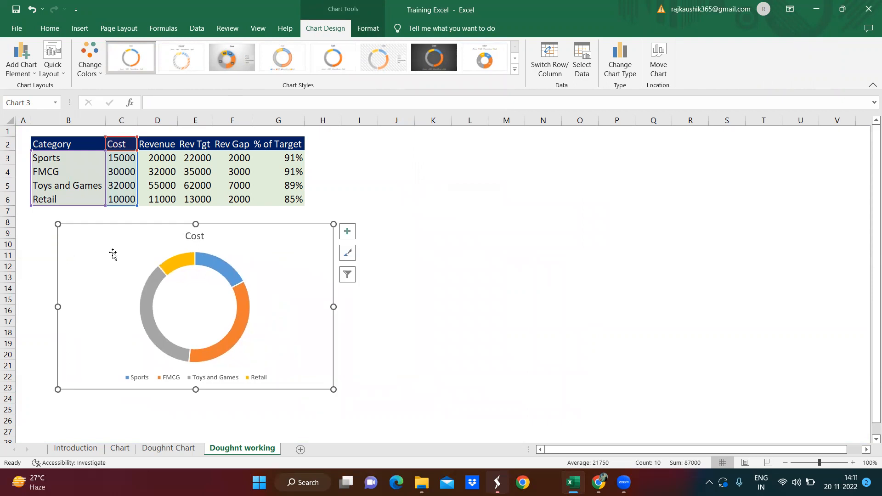
Add data labels to the Cost doughnut chart with their detailed label options open.
{"action": "left_click", "coordinate": [25, 73]}
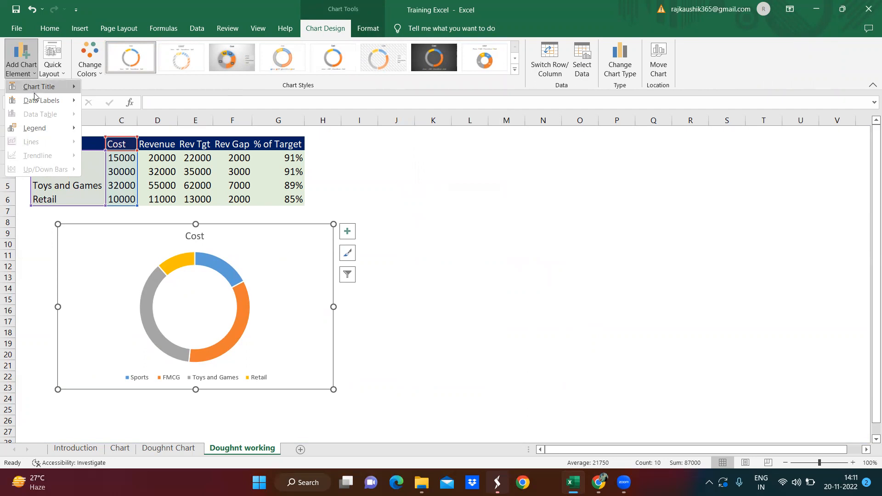
{"action": "mouse_move", "coordinate": [40, 105]}
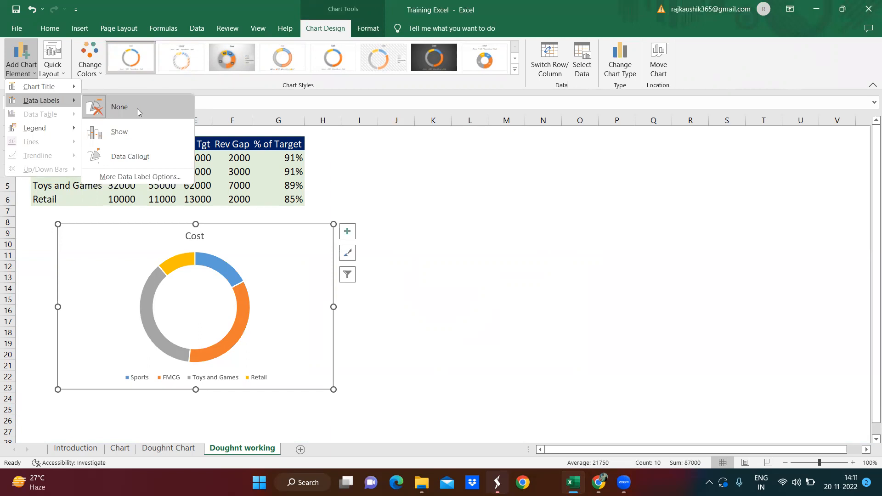
{"action": "left_click", "coordinate": [151, 182]}
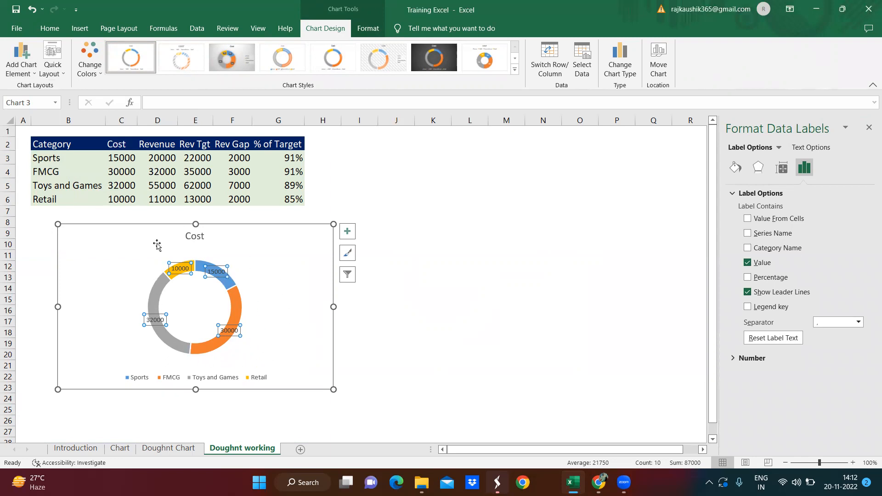
Move the Sports, Retail, Toys and Games and FMCG value labels outside the ring, each beside its slice.
{"action": "left_click", "coordinate": [220, 274]}
{"action": "left_click_drag", "start_coordinate": [220, 274], "coordinate": [237, 261]}
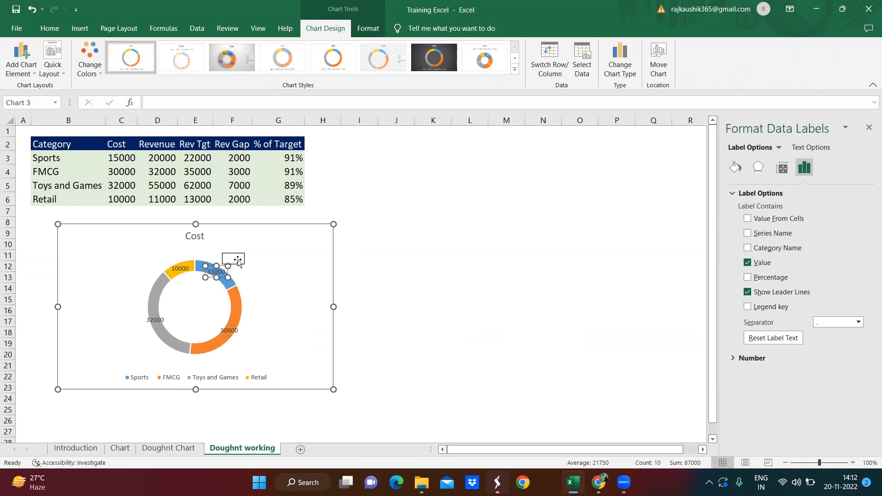
{"action": "left_click", "coordinate": [180, 269]}
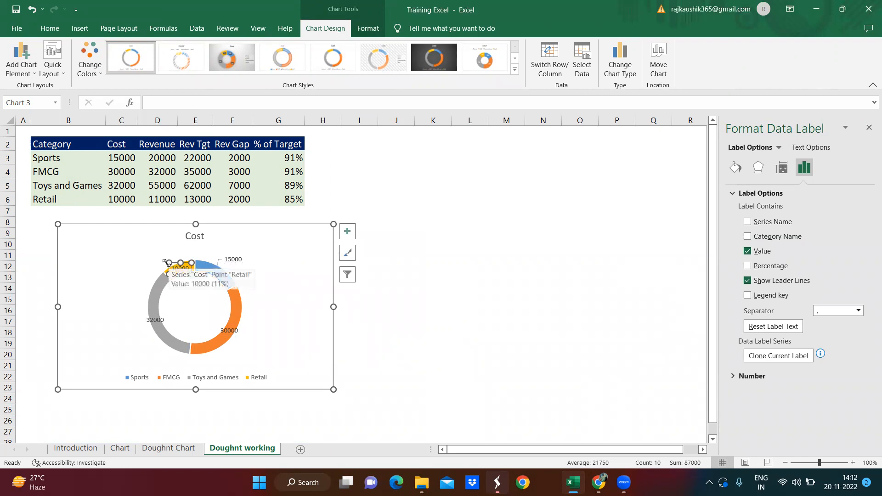
{"action": "left_click_drag", "start_coordinate": [169, 269], "coordinate": [154, 254]}
{"action": "left_click", "coordinate": [154, 320]}
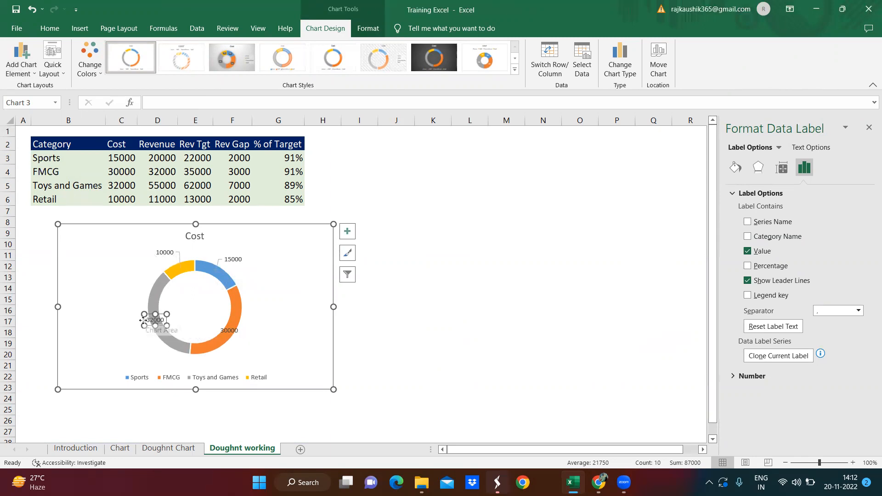
{"action": "left_click_drag", "start_coordinate": [144, 320], "coordinate": [118, 318]}
{"action": "left_click", "coordinate": [230, 330]}
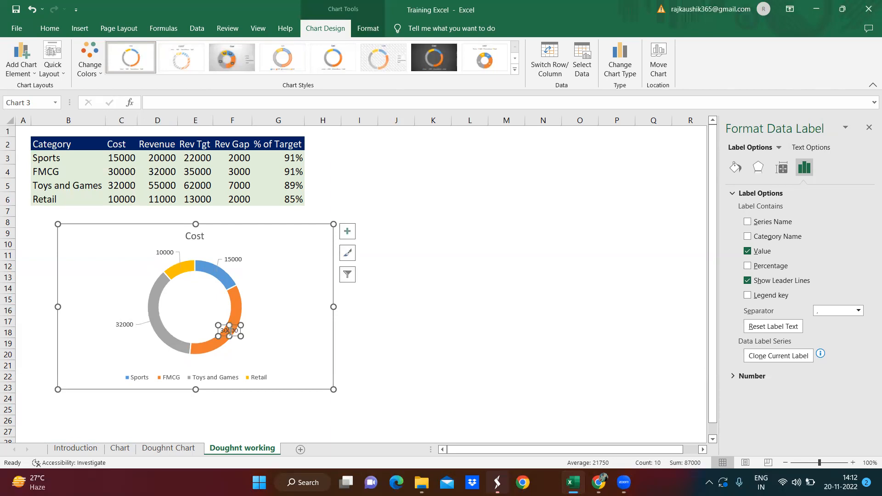
{"action": "left_click_drag", "start_coordinate": [230, 330], "coordinate": [260, 334]}
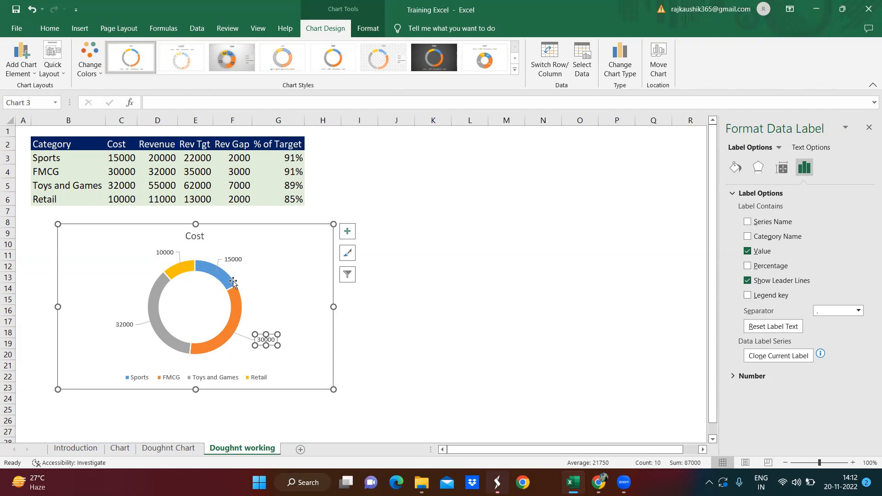
Select all the data labels of the Cost doughnut and open their formatting options.
{"action": "left_click", "coordinate": [231, 259]}
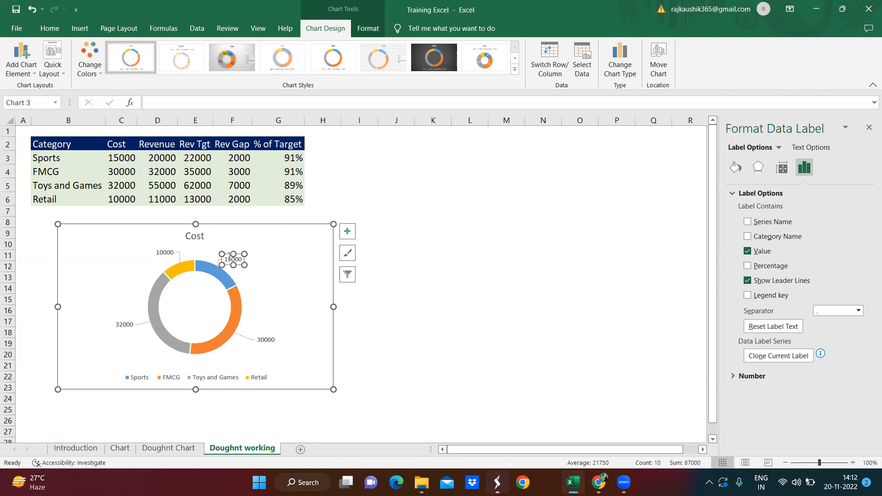
{"action": "left_click", "coordinate": [293, 297]}
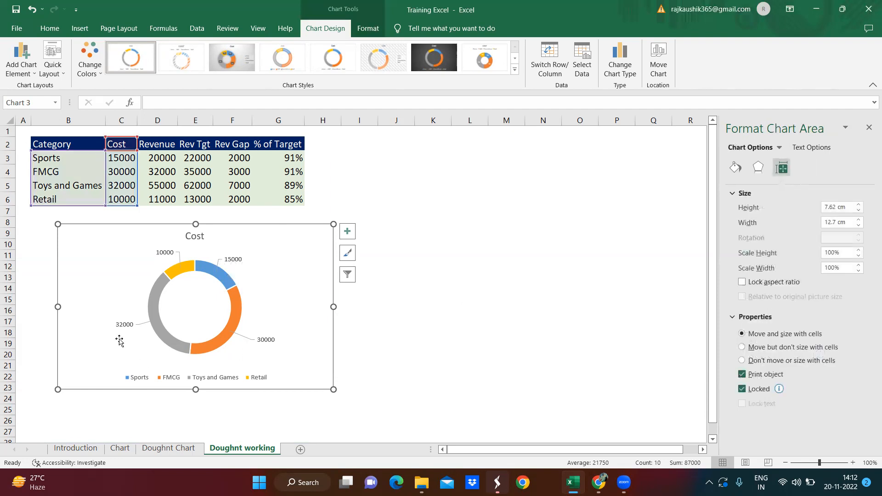
{"action": "left_click", "coordinate": [125, 326]}
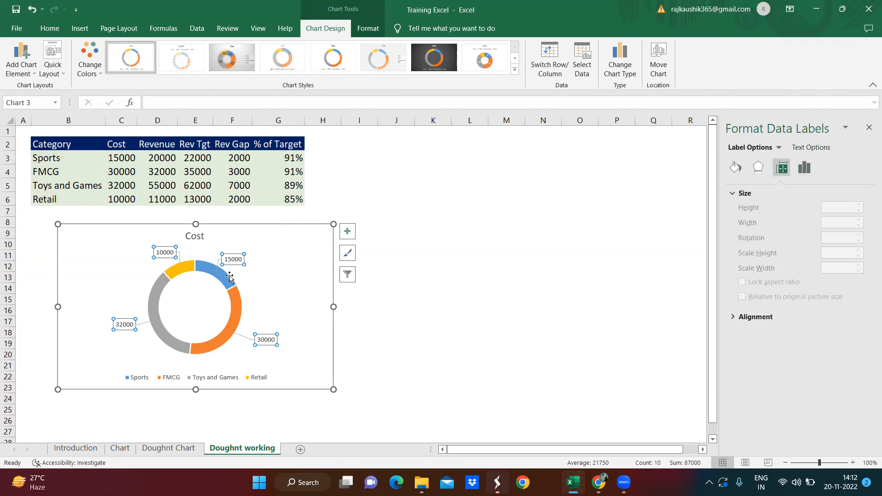
{"action": "right_click", "coordinate": [231, 260]}
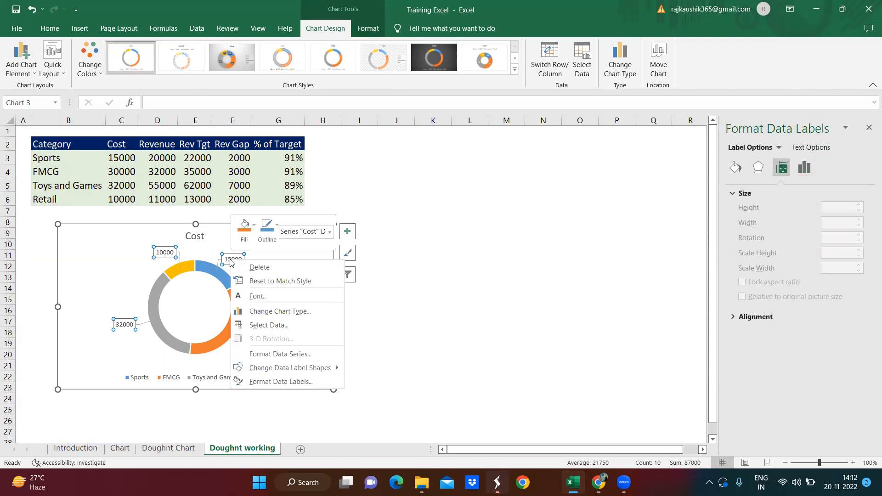
{"action": "left_click", "coordinate": [285, 381]}
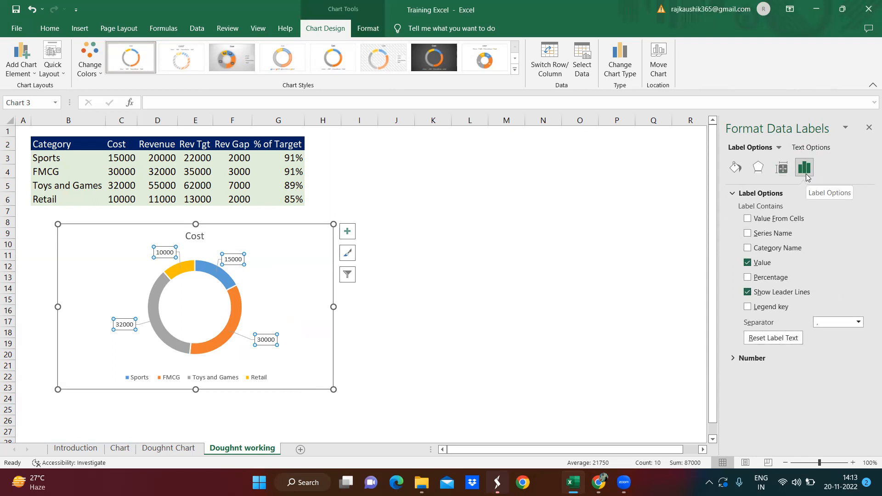
Try to turn off the value in the data labels and undo that change.
{"action": "left_click", "coordinate": [753, 267]}
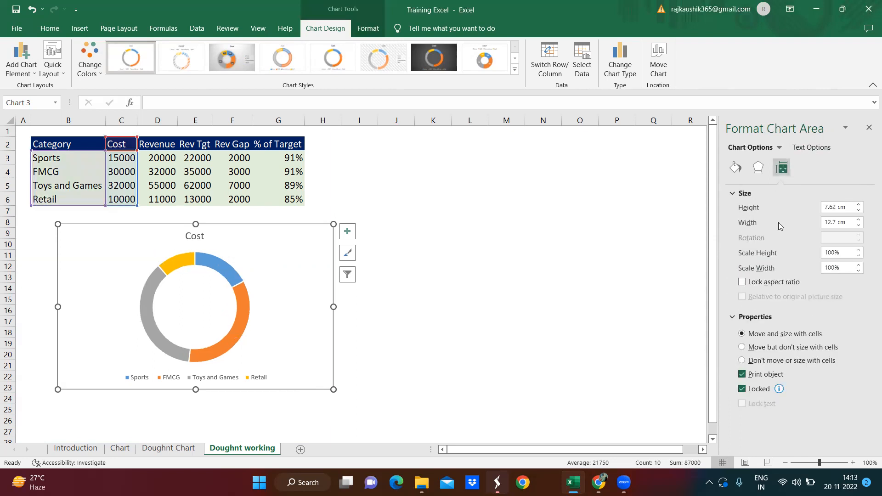
{"action": "key", "text": "ctrl+z"}
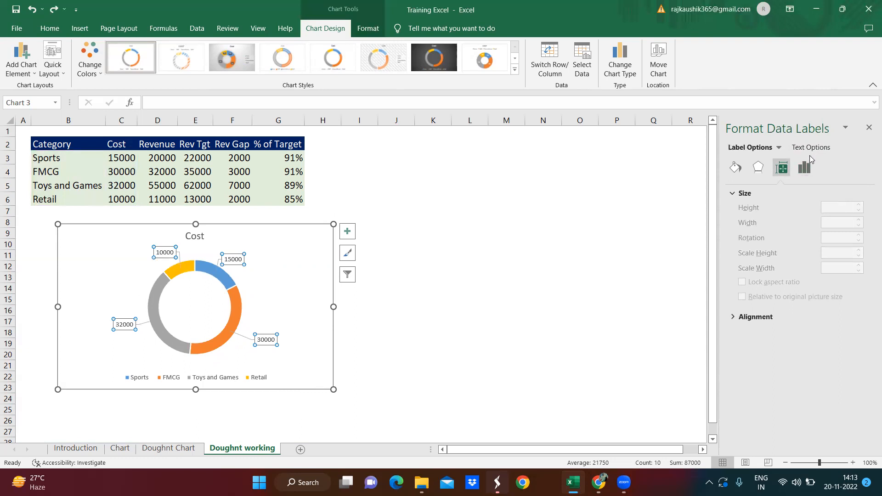
Make the data labels show category name and percentage, with the value and leader lines turned off.
{"action": "left_click", "coordinate": [805, 168]}
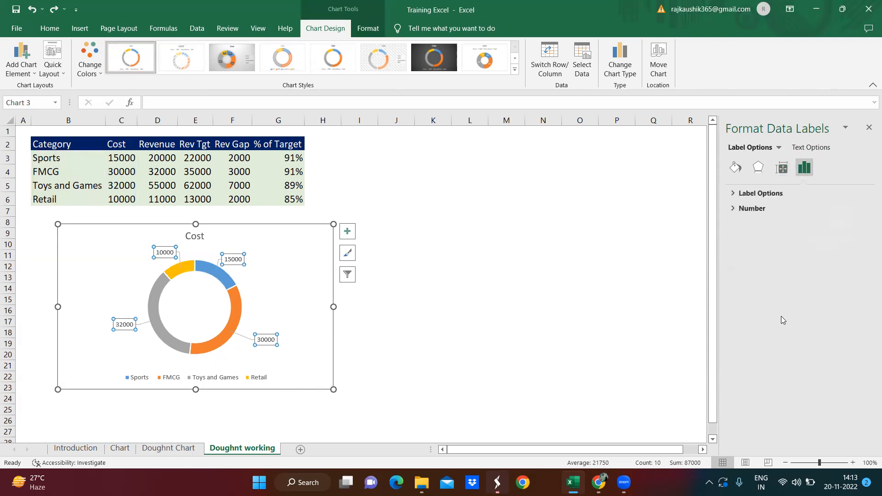
{"action": "left_click", "coordinate": [736, 193]}
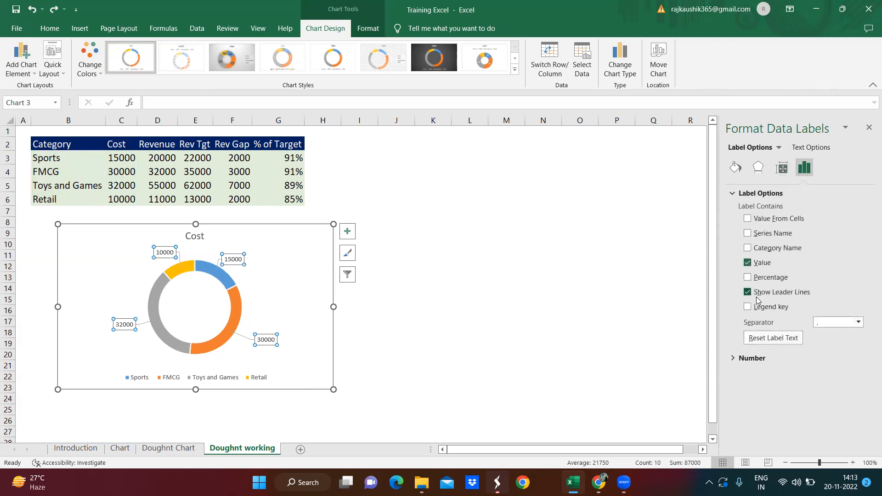
{"action": "left_click", "coordinate": [747, 278]}
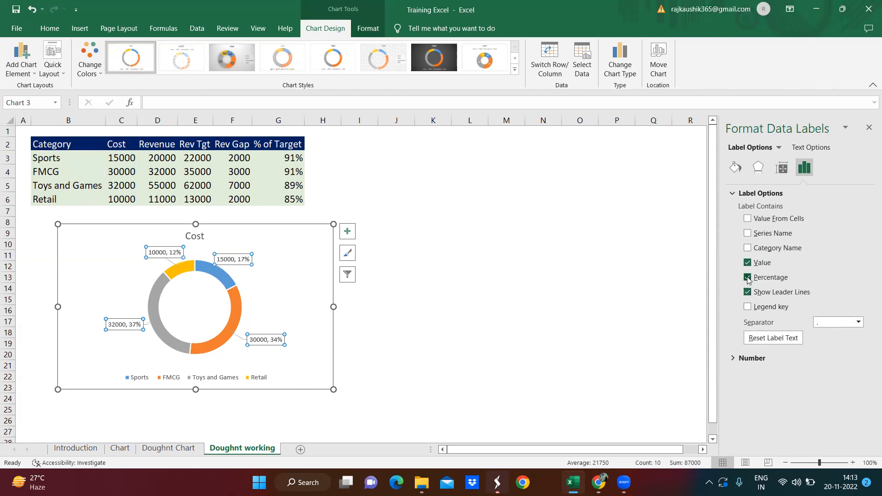
{"action": "left_click", "coordinate": [747, 262]}
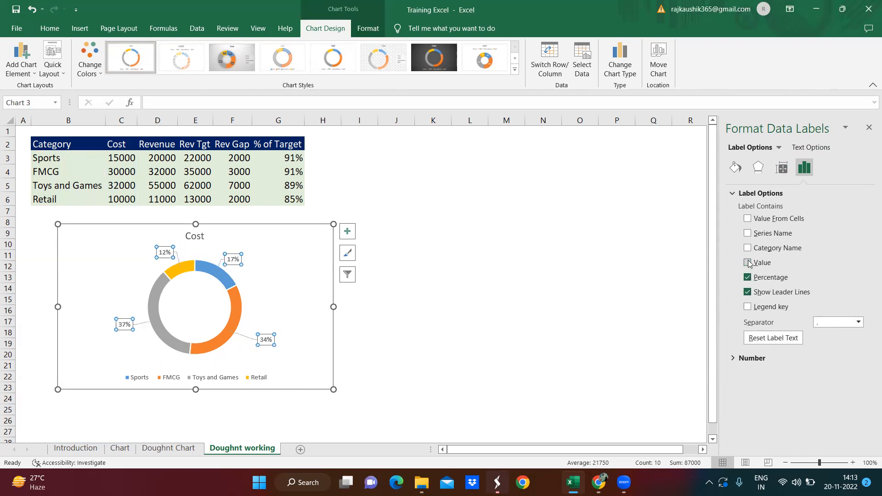
{"action": "left_click", "coordinate": [747, 293]}
{"action": "left_click", "coordinate": [748, 249]}
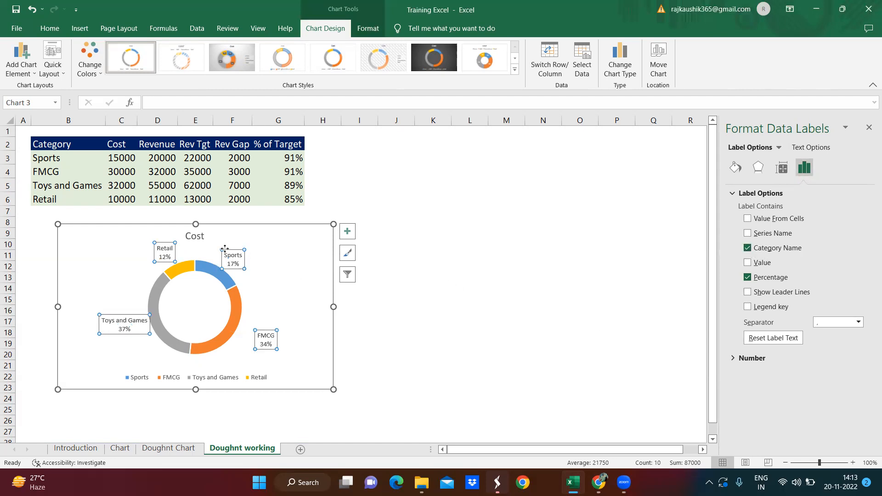
Nudge the Sports and Retail labels slightly farther outward from the doughnut ring.
{"action": "left_click_drag", "start_coordinate": [233, 258], "coordinate": [239, 255]}
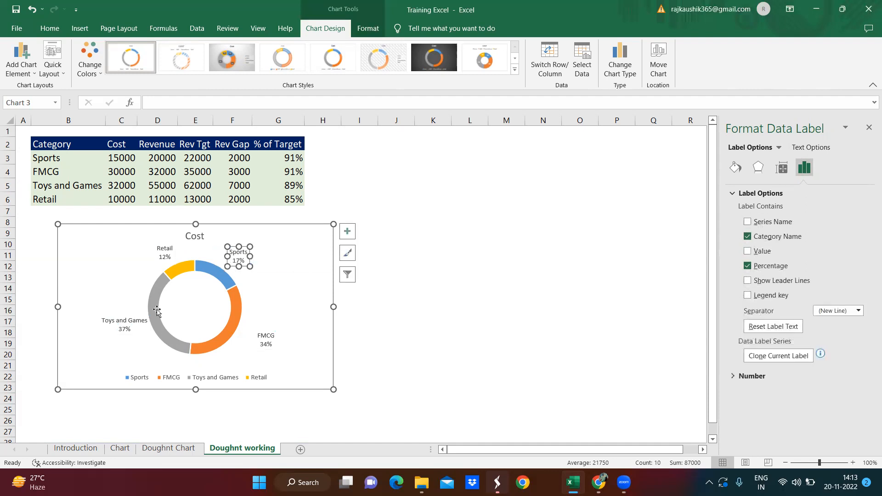
{"action": "left_click", "coordinate": [156, 250]}
{"action": "left_click_drag", "start_coordinate": [154, 249], "coordinate": [154, 249]}
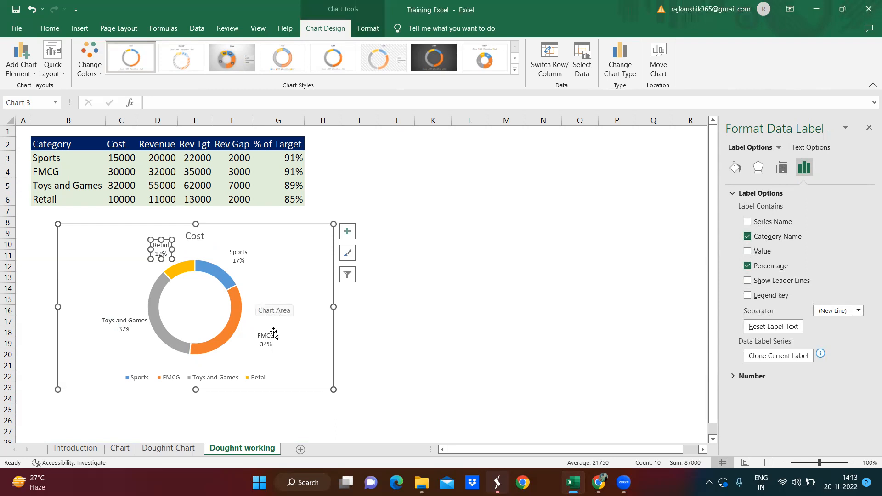
{"action": "left_click", "coordinate": [278, 277]}
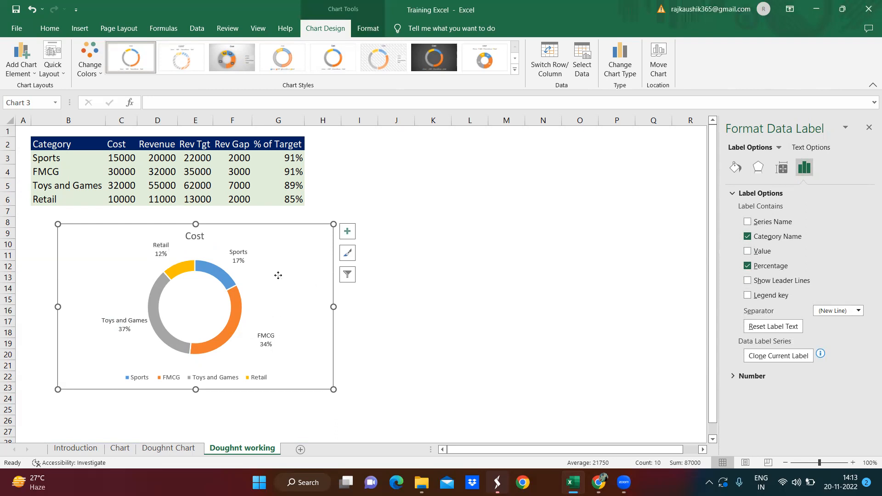
Delete the Cost chart's legend and enlarge the chart to about 8.57 cm high by 13.42 cm wide.
{"action": "left_click", "coordinate": [187, 377]}
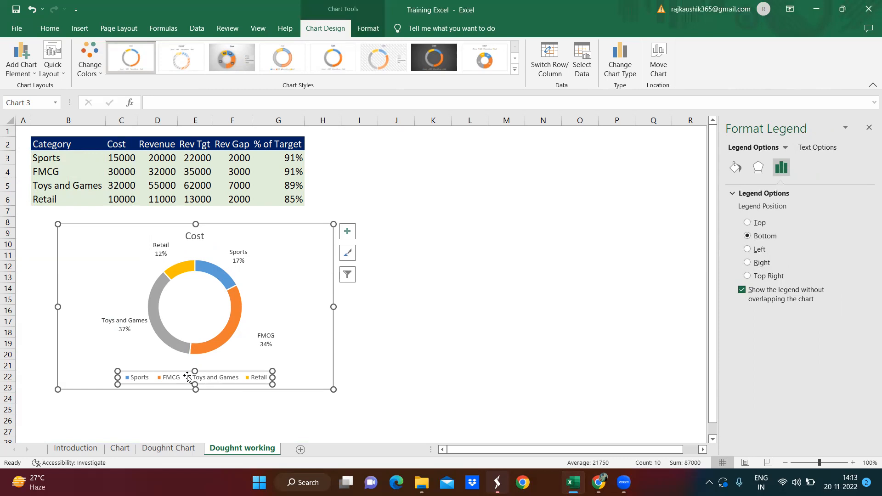
{"action": "key", "text": "Delete"}
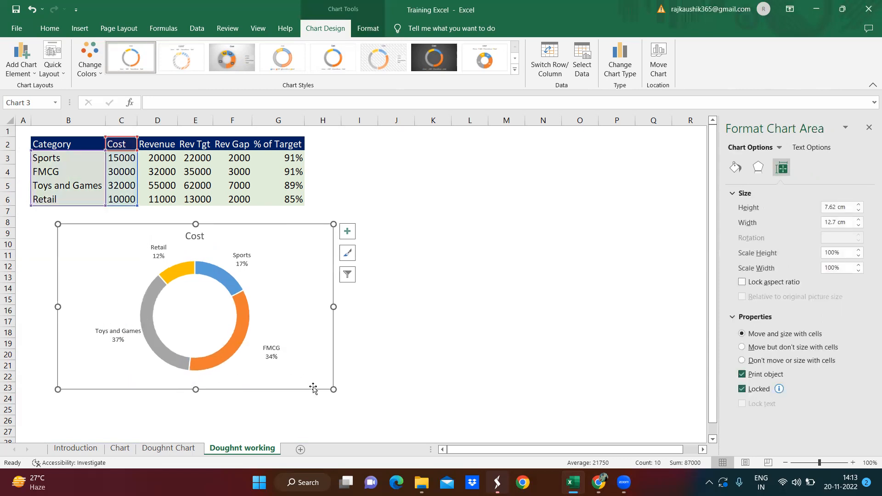
{"action": "left_click_drag", "start_coordinate": [333, 390], "coordinate": [348, 410]}
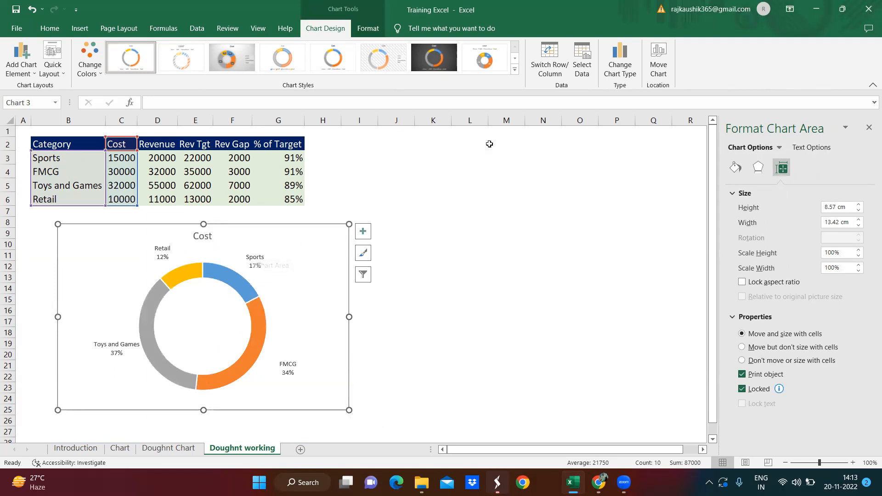
Apply the dark-background chart style to the Cost doughnut and shift the chart toward the sheet's first column.
{"action": "left_click", "coordinate": [440, 70]}
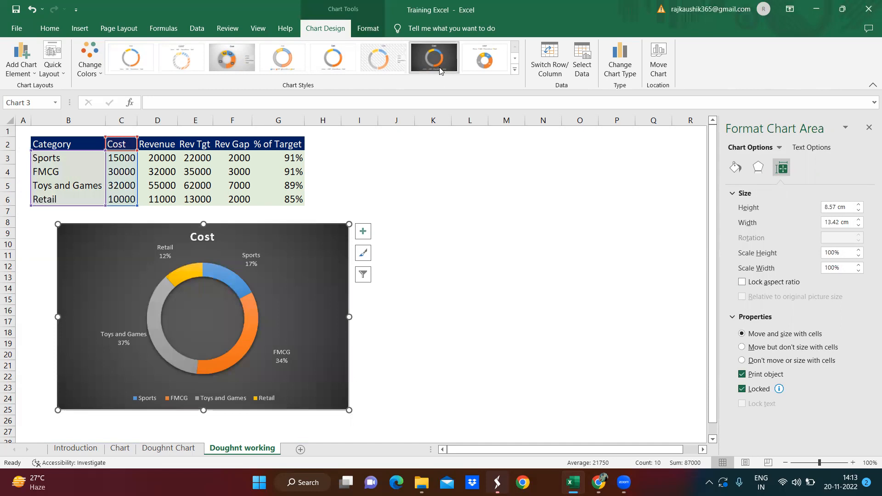
{"action": "left_click", "coordinate": [515, 70]}
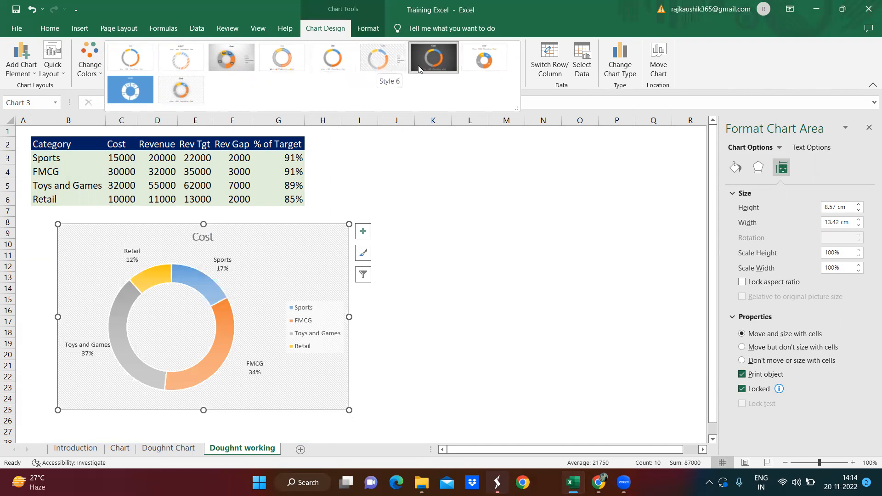
{"action": "left_click", "coordinate": [435, 65]}
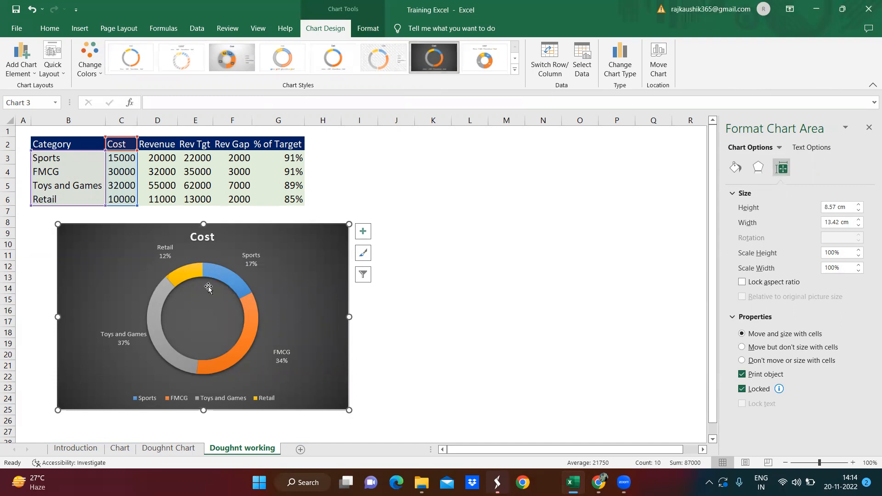
{"action": "mouse_move", "coordinate": [162, 354]}
{"action": "left_click_drag", "start_coordinate": [70, 252], "coordinate": [35, 254]}
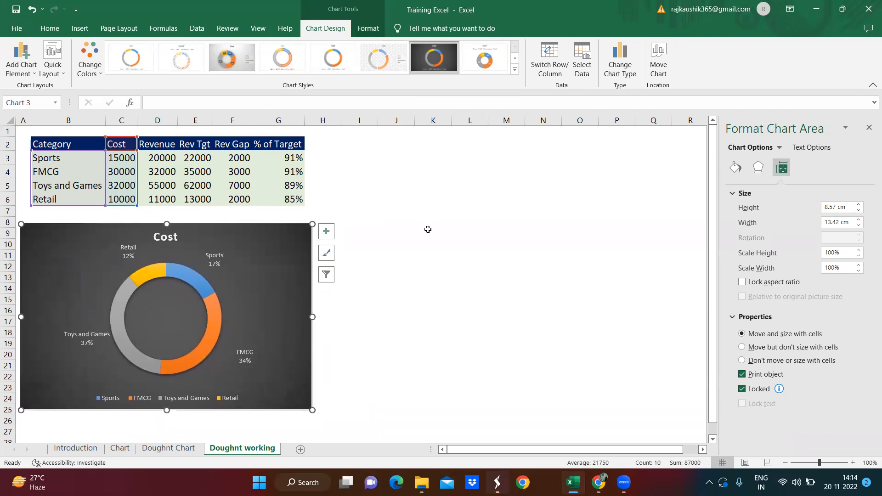
Insert a doughnut chart from the Category and Revenue columns (B2:B6 and D2:D6) and place it beside the Cost chart.
{"action": "left_click", "coordinate": [67, 139]}
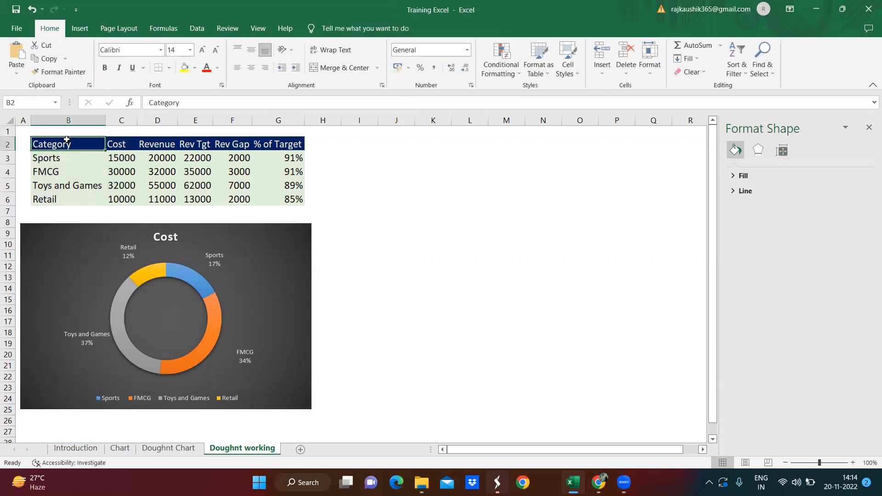
{"action": "left_click_drag", "start_coordinate": [68, 143], "coordinate": [71, 199]}
{"action": "left_click_drag", "start_coordinate": [157, 142], "coordinate": [161, 198]}
{"action": "left_click_drag", "start_coordinate": [51, 144], "coordinate": [61, 198]}
{"action": "left_click_drag", "start_coordinate": [155, 146], "coordinate": [165, 197]}
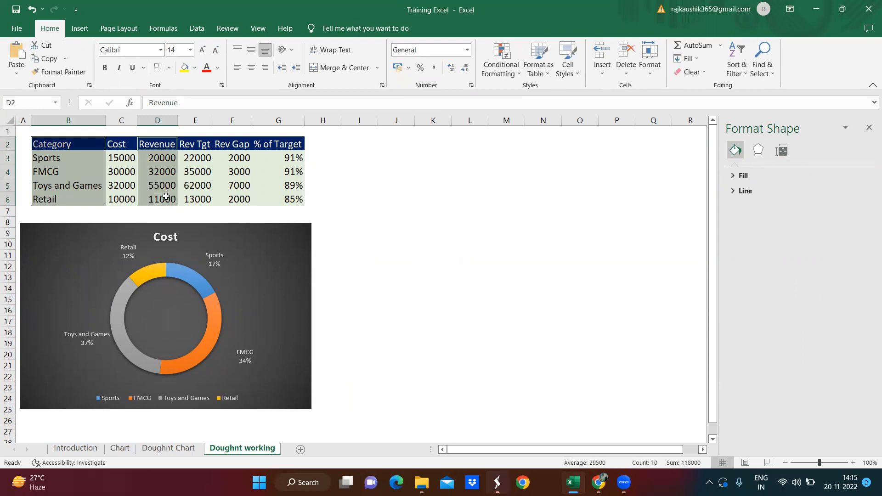
{"action": "left_click", "coordinate": [77, 28]}
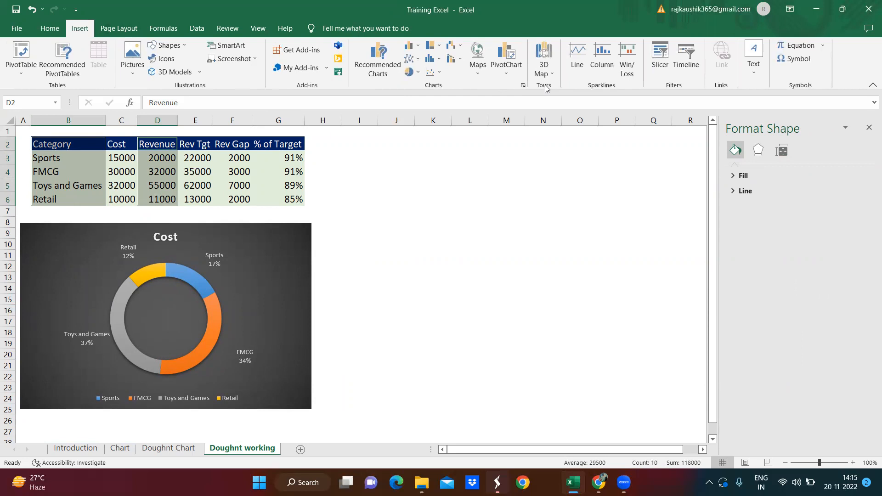
{"action": "left_click", "coordinate": [418, 74]}
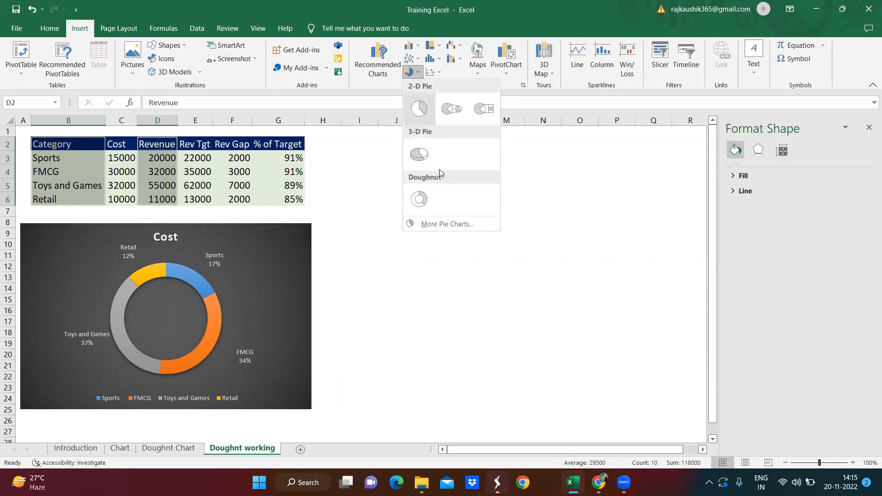
{"action": "left_click", "coordinate": [420, 200]}
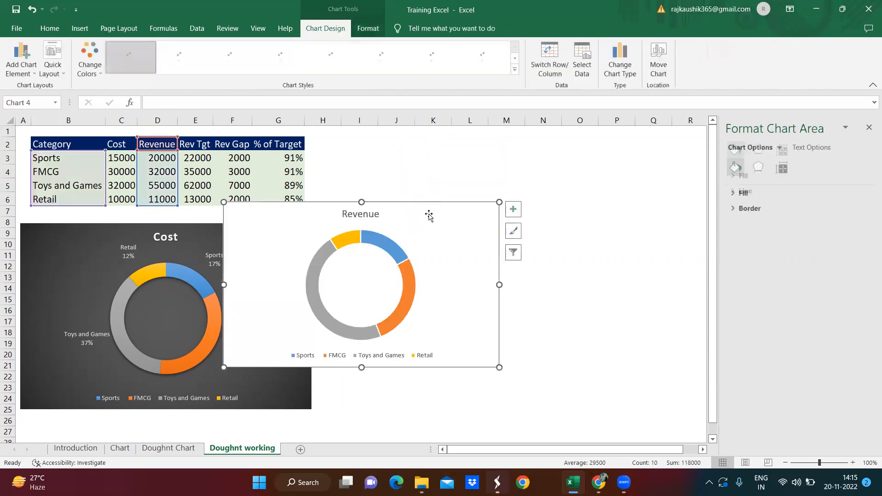
{"action": "left_click_drag", "start_coordinate": [419, 214], "coordinate": [540, 237]}
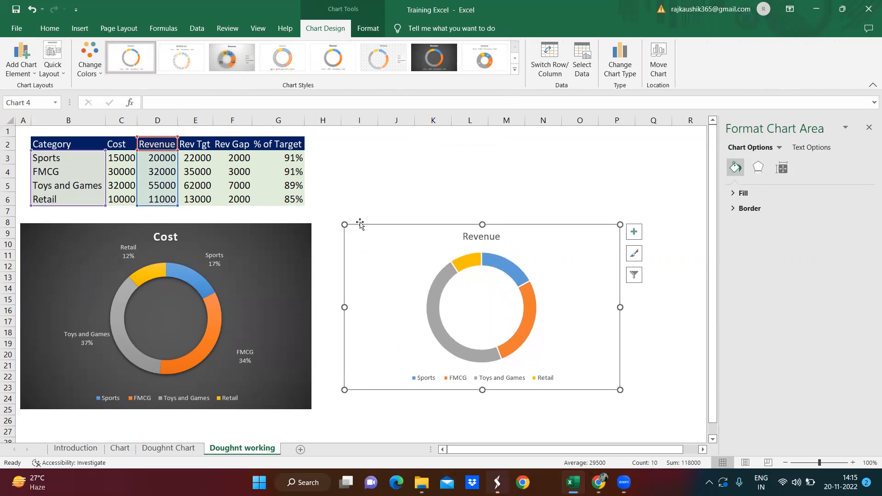
Add data labels to the Revenue doughnut with the data label formatting options open.
{"action": "left_click", "coordinate": [29, 72]}
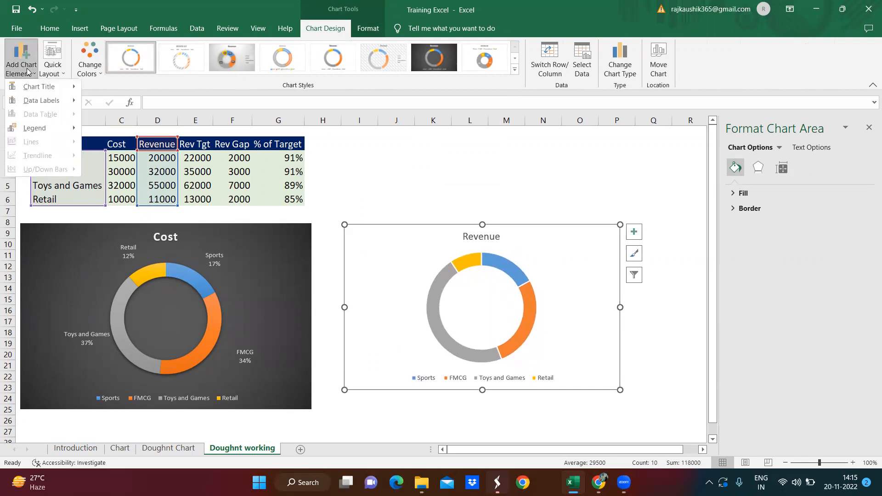
{"action": "mouse_move", "coordinate": [49, 102]}
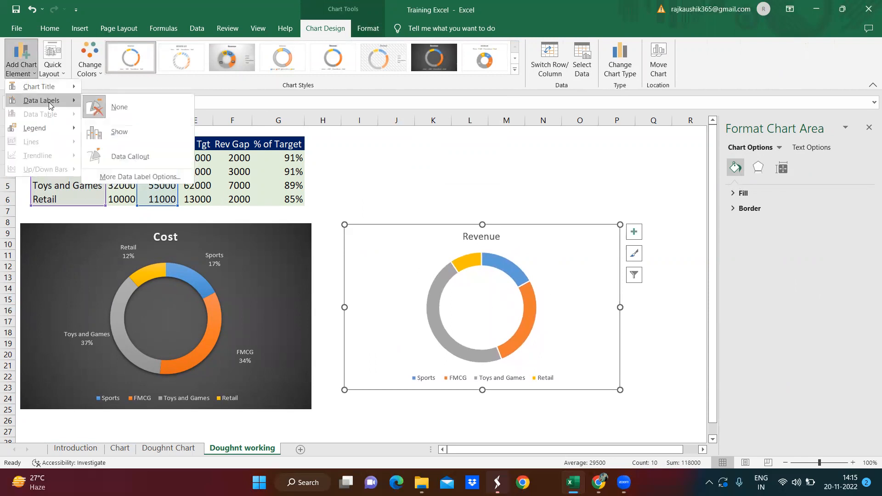
{"action": "left_click", "coordinate": [144, 175]}
Move the Retail, Sports, FMCG and Toys and Games labels outside the Revenue ring, each near its own segment.
{"action": "left_click", "coordinate": [470, 274]}
{"action": "left_click_drag", "start_coordinate": [470, 274], "coordinate": [454, 257]}
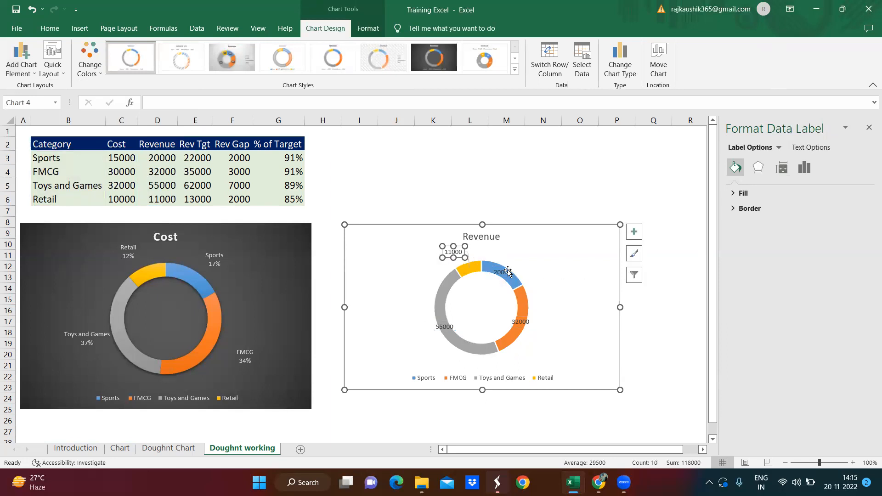
{"action": "left_click_drag", "start_coordinate": [510, 272], "coordinate": [510, 256]}
{"action": "left_click", "coordinate": [523, 322]}
{"action": "left_click_drag", "start_coordinate": [524, 322], "coordinate": [546, 329]}
{"action": "left_click", "coordinate": [444, 327]}
{"action": "left_click_drag", "start_coordinate": [444, 328], "coordinate": [406, 332]}
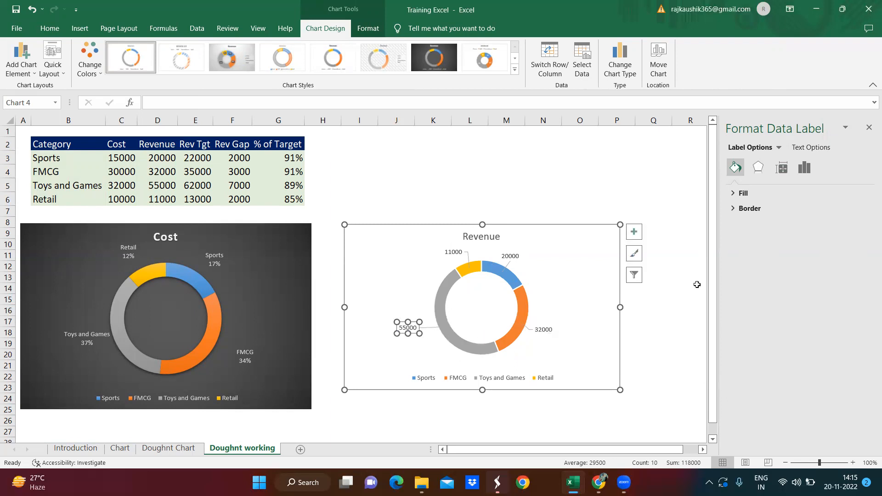
Make all the Revenue data labels show category name and percentage, with the value and leader lines turned off.
{"action": "left_click", "coordinate": [555, 277]}
{"action": "left_click", "coordinate": [447, 252]}
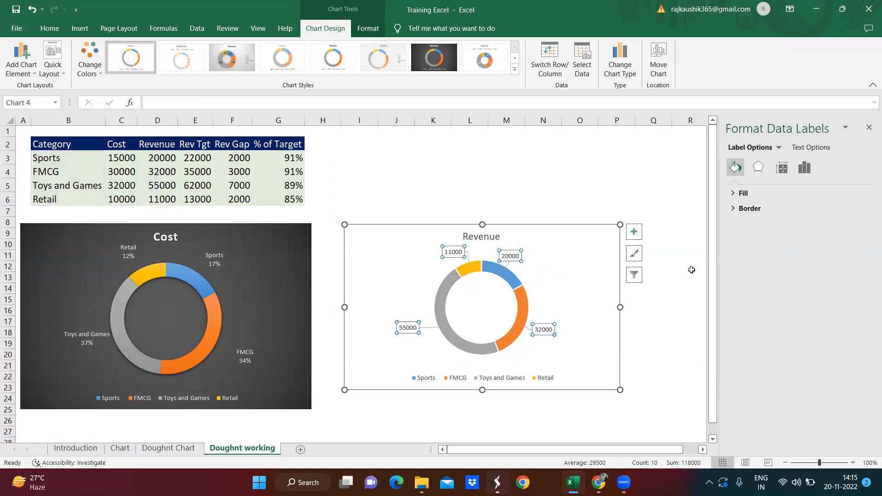
{"action": "left_click", "coordinate": [808, 173]}
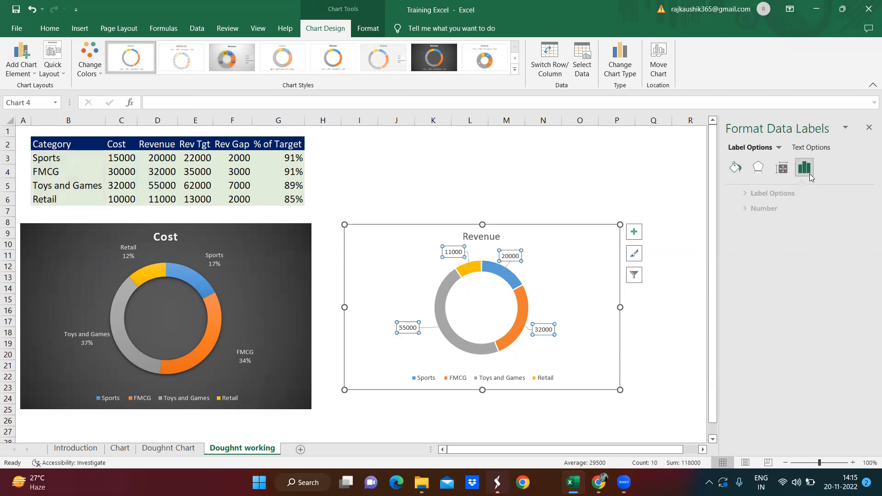
{"action": "left_click", "coordinate": [734, 195]}
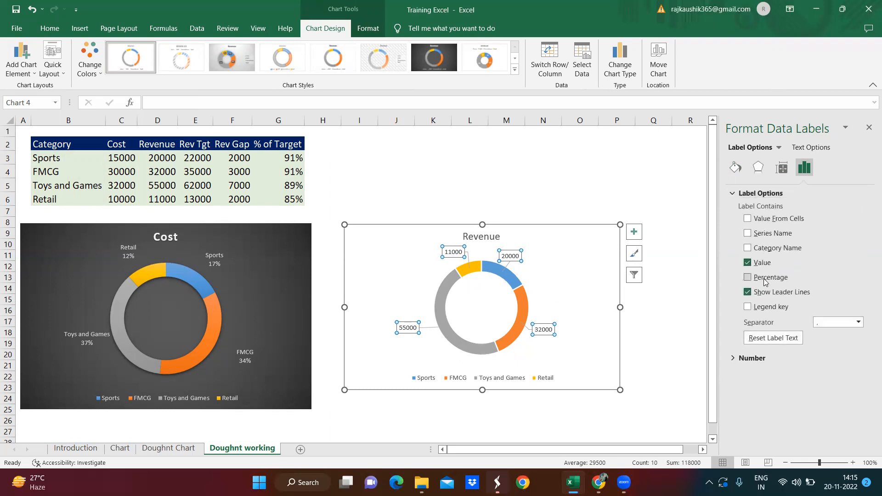
{"action": "left_click", "coordinate": [767, 278]}
{"action": "left_click", "coordinate": [748, 262]}
{"action": "left_click", "coordinate": [748, 292]}
{"action": "left_click", "coordinate": [747, 248]}
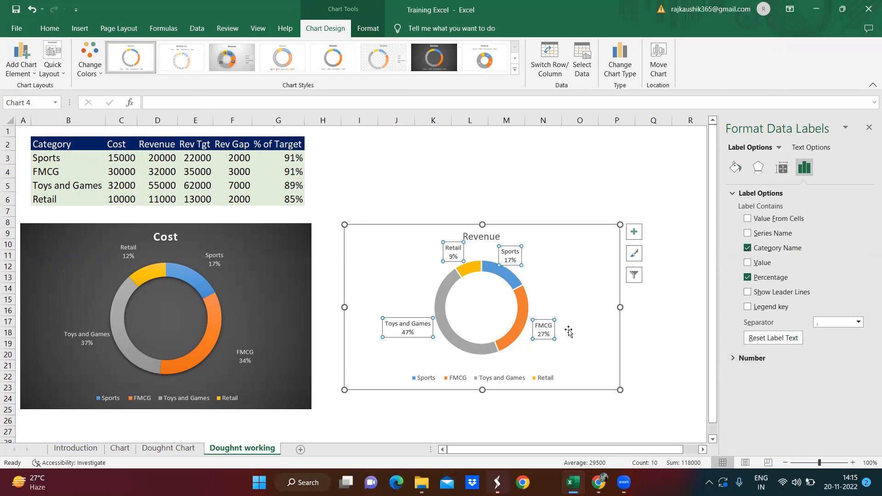
Delete the Revenue chart's legend and move the chart closer to the Cost chart.
{"action": "mouse_move", "coordinate": [568, 331]}
{"action": "left_mouse_down"}
{"action": "mouse_move", "coordinate": [444, 354]}
{"action": "mouse_move", "coordinate": [582, 326]}
{"action": "mouse_move", "coordinate": [569, 332]}
{"action": "left_mouse_up"}
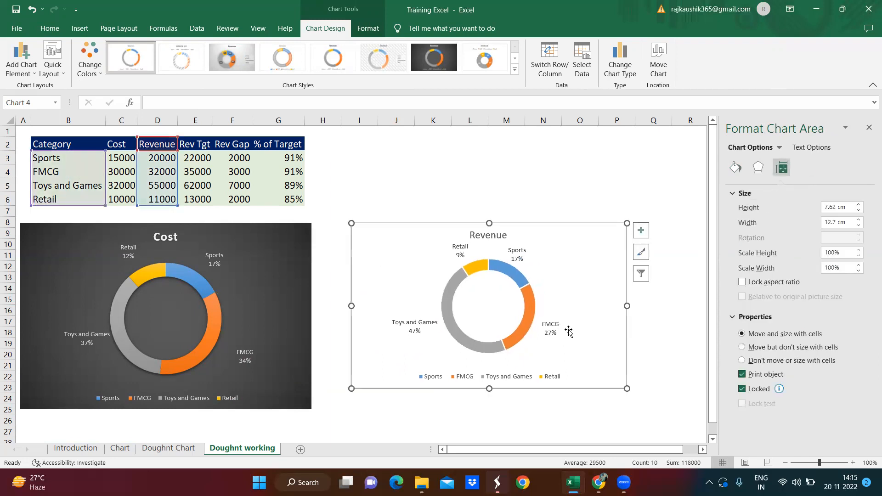
{"action": "left_click", "coordinate": [654, 321]}
{"action": "left_click", "coordinate": [488, 345]}
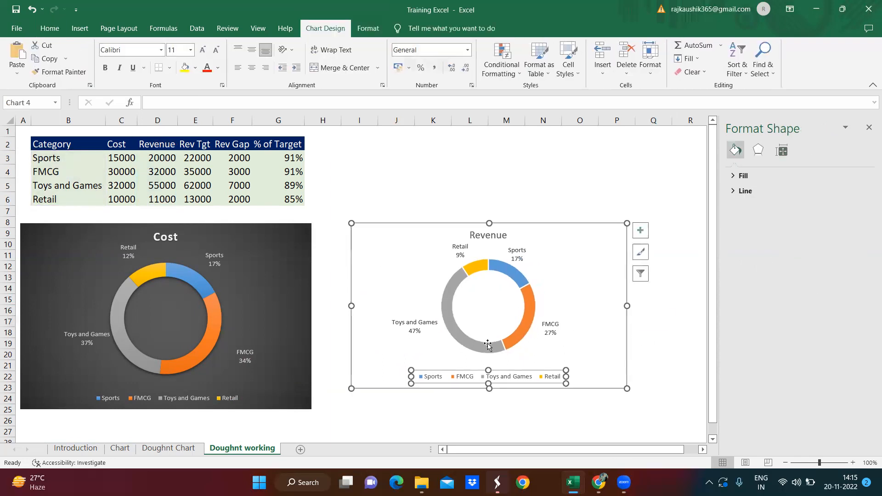
{"action": "key", "text": "Delete"}
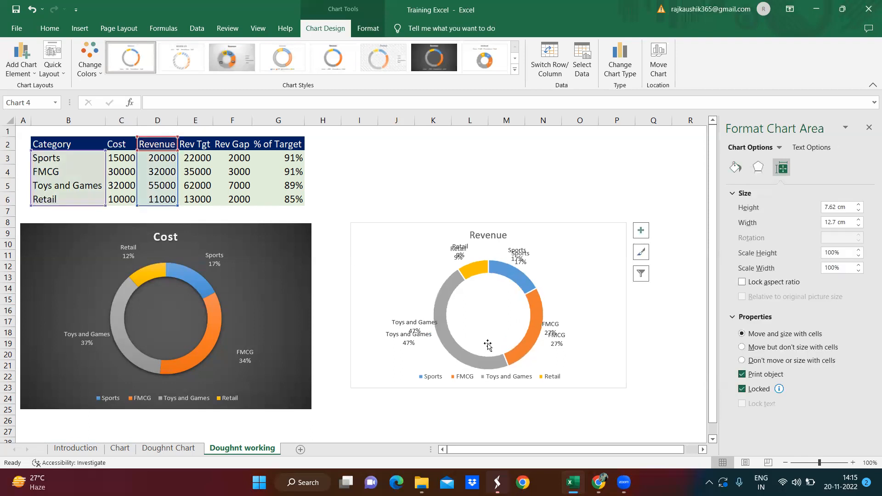
{"action": "left_click_drag", "start_coordinate": [392, 283], "coordinate": [372, 290]}
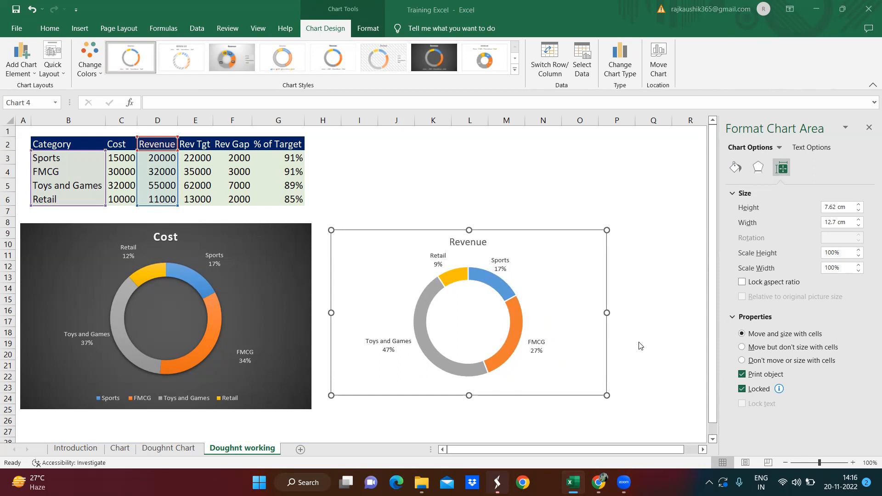
Increase the Revenue chart's height to about 8.45 cm and apply the same dark chart style as the Cost chart.
{"action": "left_click", "coordinate": [468, 395]}
{"action": "left_click_drag", "start_coordinate": [469, 396], "coordinate": [469, 413]}
{"action": "left_click", "coordinate": [445, 52]}
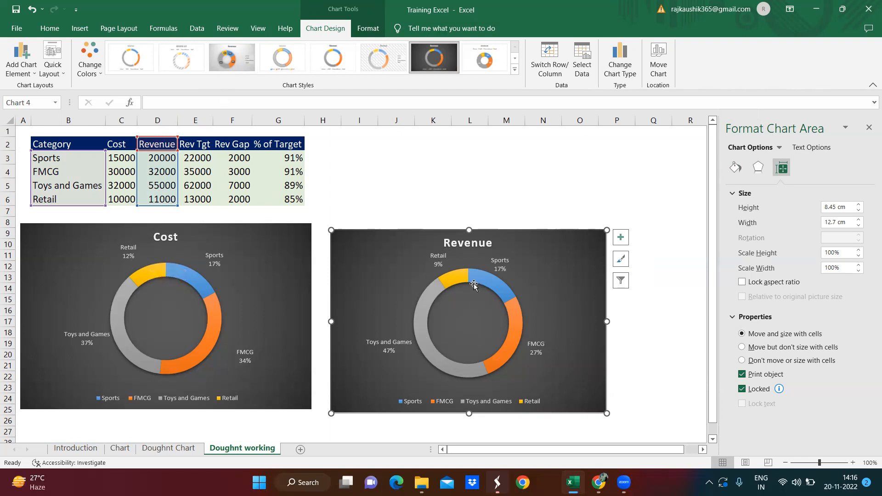
{"action": "mouse_move", "coordinate": [441, 277]}
{"action": "mouse_move", "coordinate": [428, 338]}
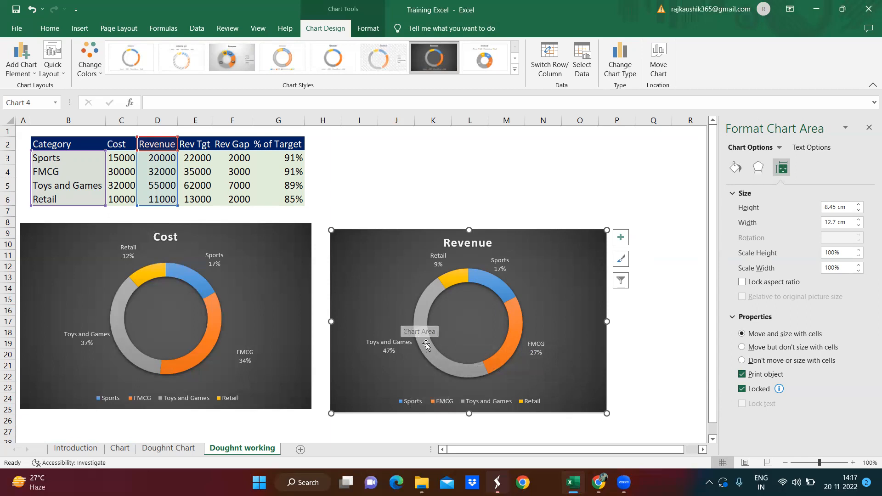
{"action": "mouse_move", "coordinate": [498, 291]}
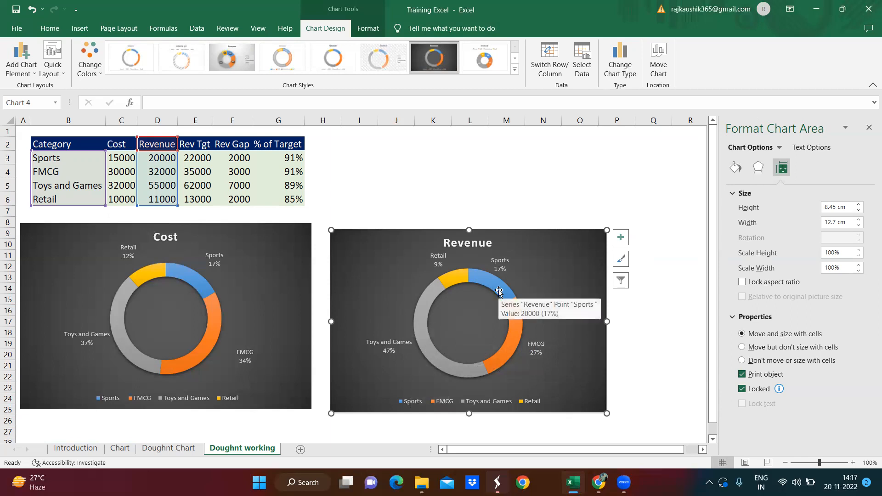